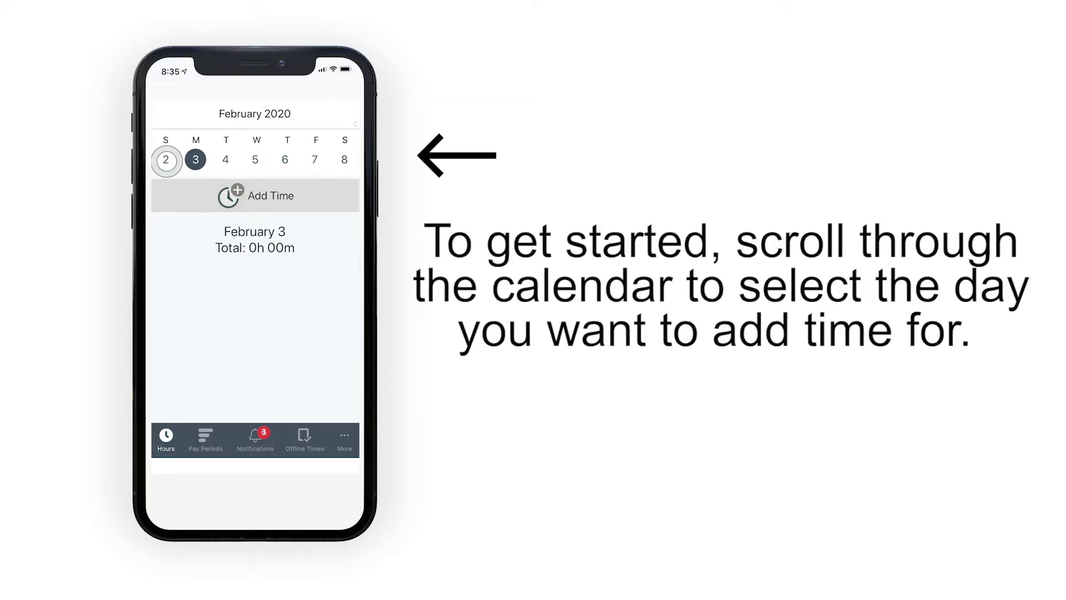
- Start a new time entry on February 2 for member John Doe
{"action": "left_click", "coordinate": [166, 159]}
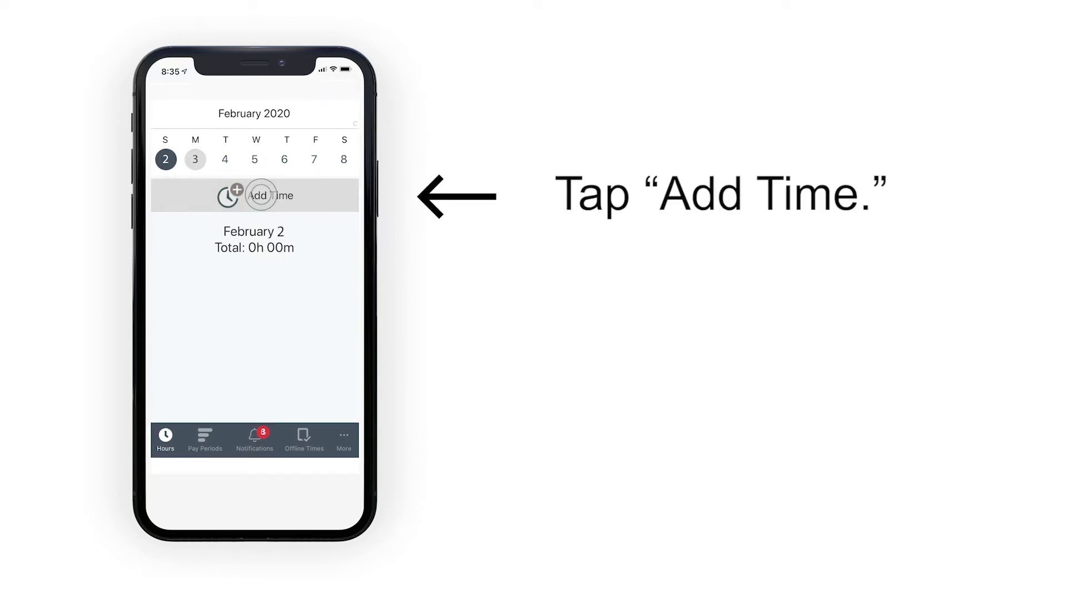
{"action": "left_click", "coordinate": [260, 195]}
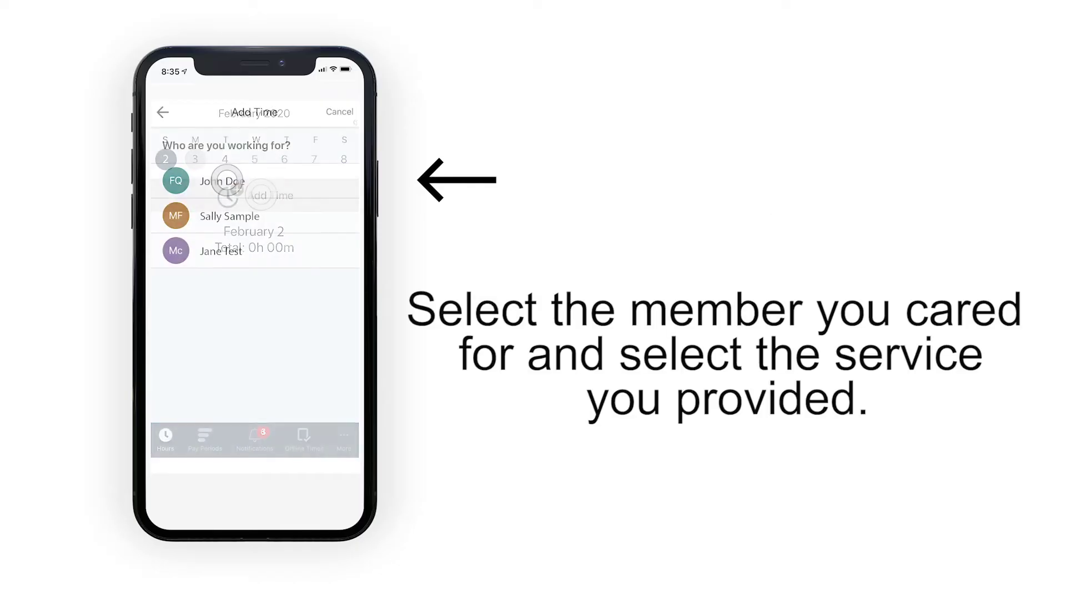
{"action": "left_click", "coordinate": [227, 181]}
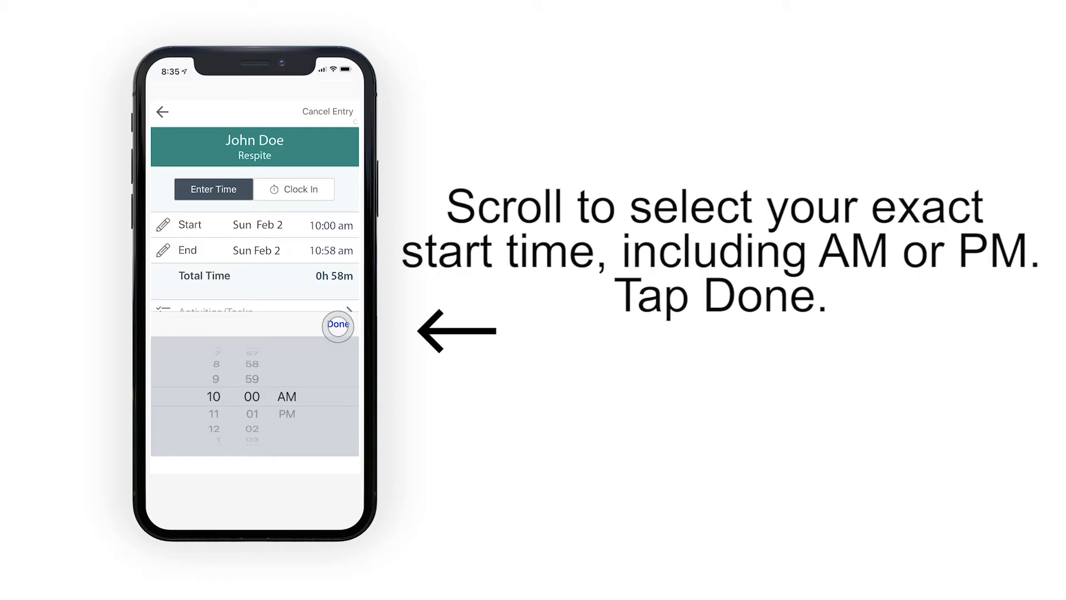
- Set the Respite entry's start time to 10:00 am and end time to 3:00 pm
{"action": "left_click", "coordinate": [337, 325]}
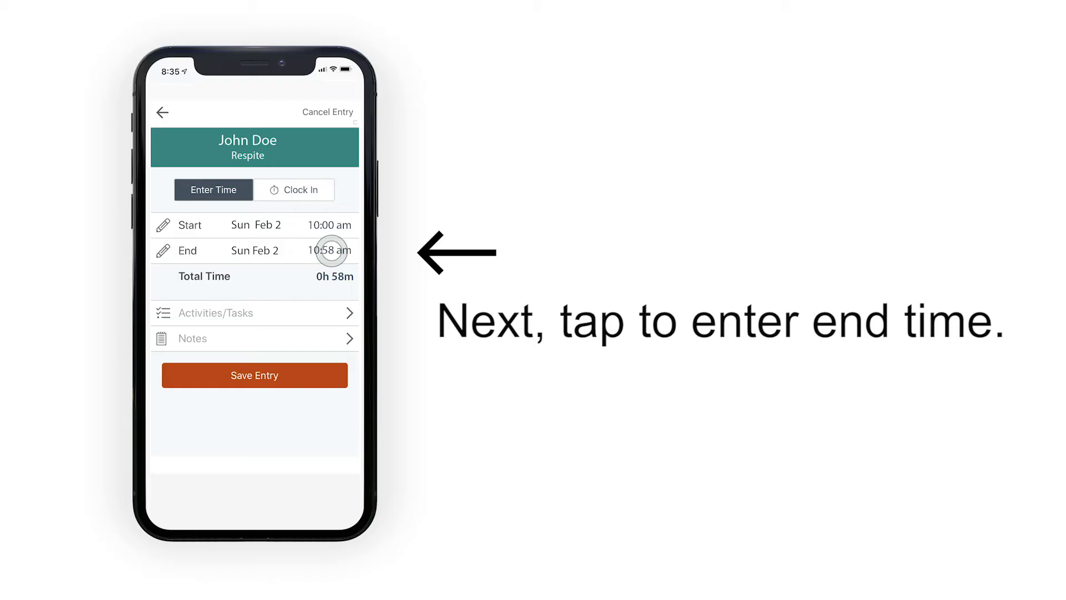
{"action": "left_click", "coordinate": [331, 250]}
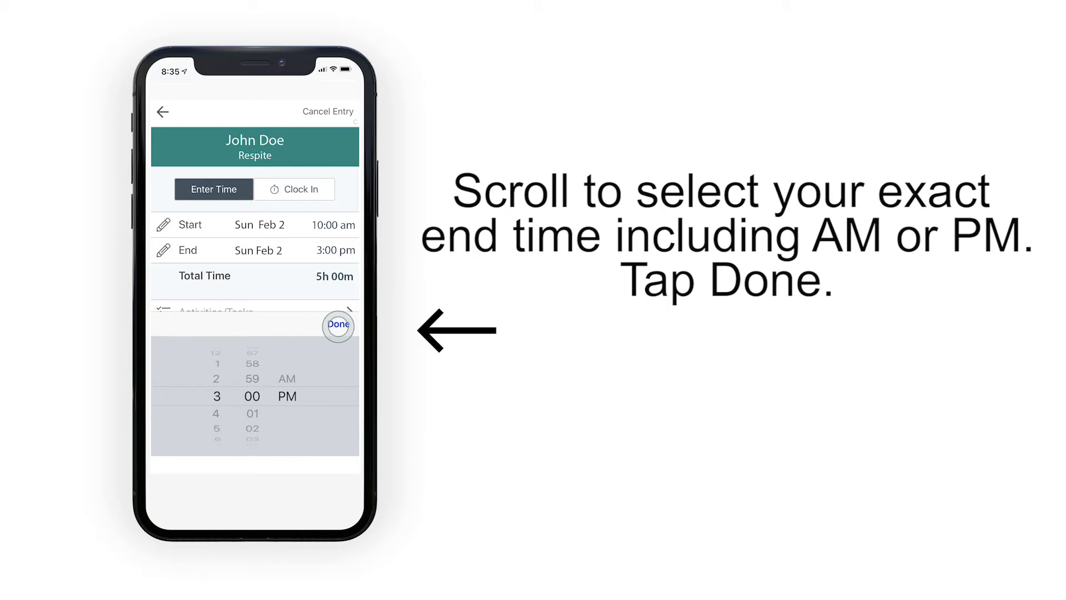
{"action": "left_click", "coordinate": [339, 324]}
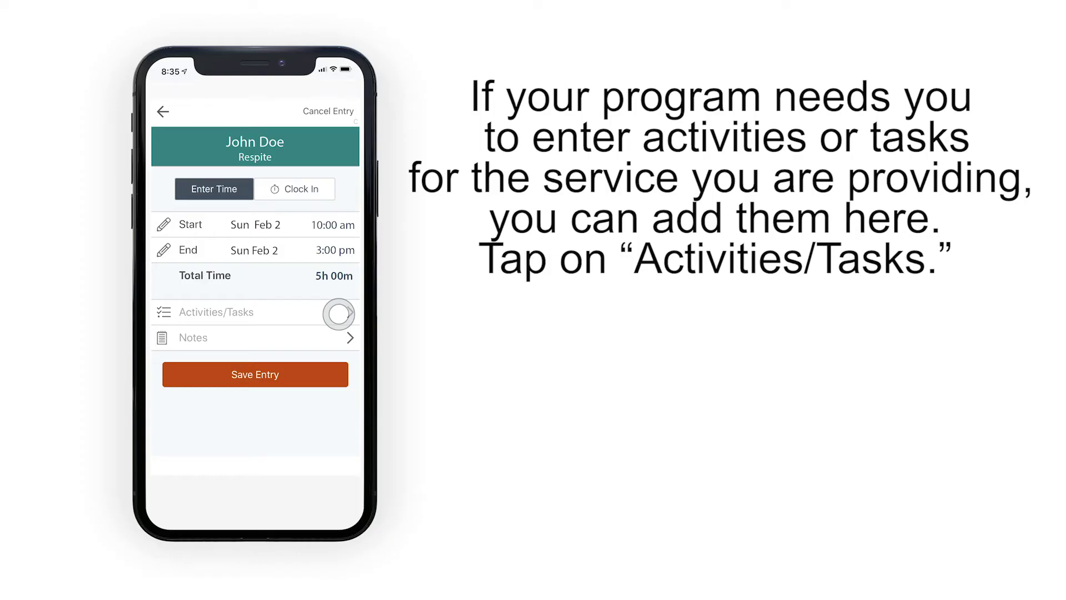